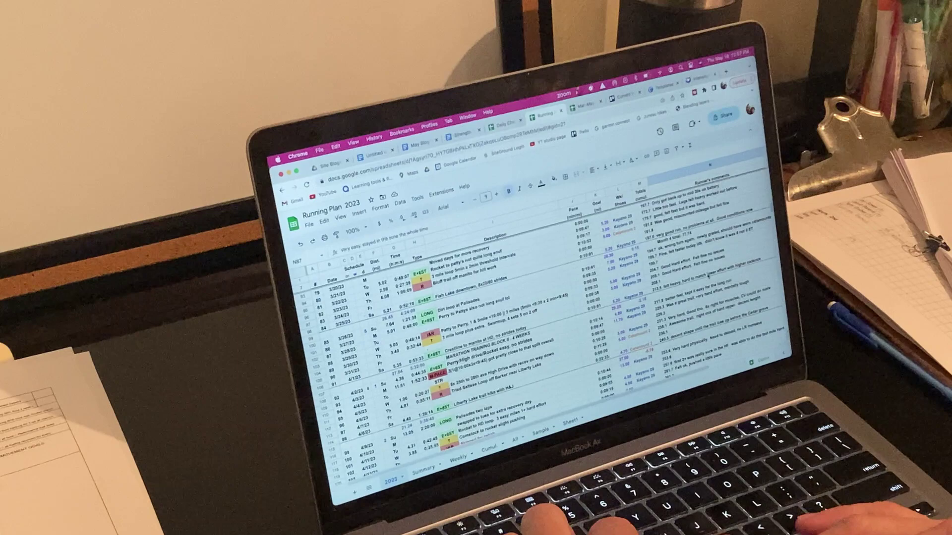
{"action": "scroll", "coordinate": [496, 323], "scroll_direction": "up", "scroll_amount": 5}
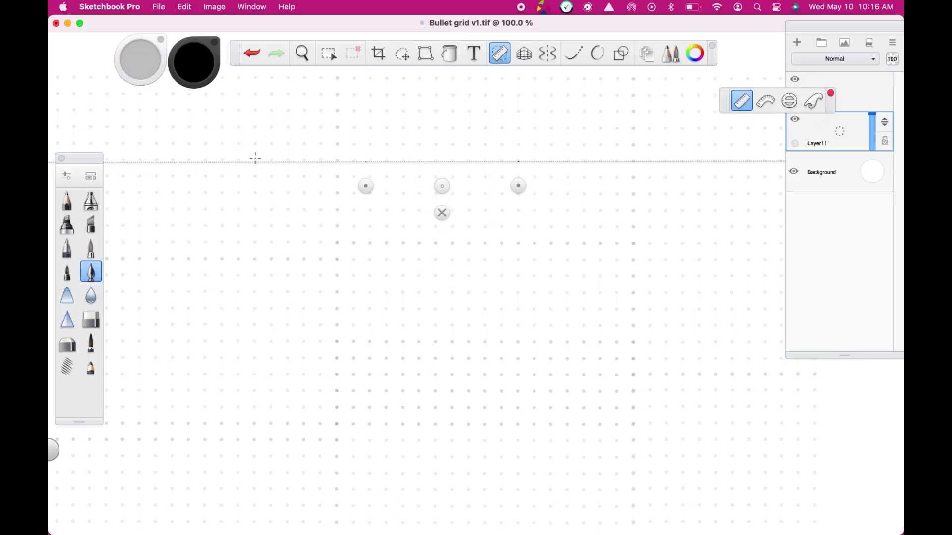
- Using the ruler, draw a horizontal line across the upper page and a long vertical line crossing it near its left end
{"action": "left_click_drag", "start_coordinate": [518, 186], "coordinate": [342, 342]}
{"action": "left_click_drag", "start_coordinate": [342, 252], "coordinate": [312, 256]}
{"action": "left_click_drag", "start_coordinate": [337, 111], "coordinate": [353, 466]}
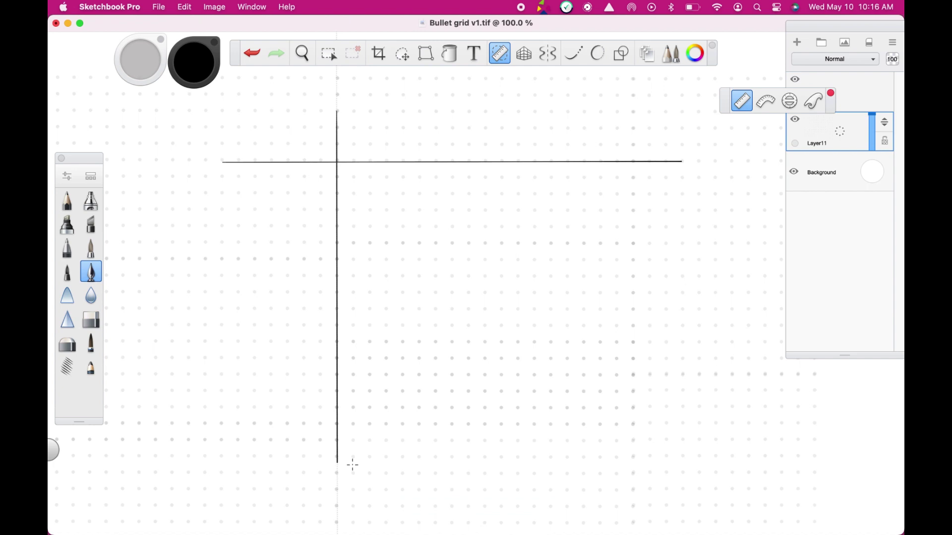
- Turn the ruler back to horizontal and draw a second horizontal line just below the first one
{"action": "left_click_drag", "start_coordinate": [313, 346], "coordinate": [552, 191]}
{"action": "left_click_drag", "start_coordinate": [445, 191], "coordinate": [446, 218]}
{"action": "left_click_drag", "start_coordinate": [231, 195], "coordinate": [682, 194]}
{"action": "left_click_drag", "start_coordinate": [565, 245], "coordinate": [571, 422]}
- Add the title "Injury Prevention Tracker" in Academy Engraved LET above the upper line, beside the vertical line
{"action": "left_click", "coordinate": [474, 53]}
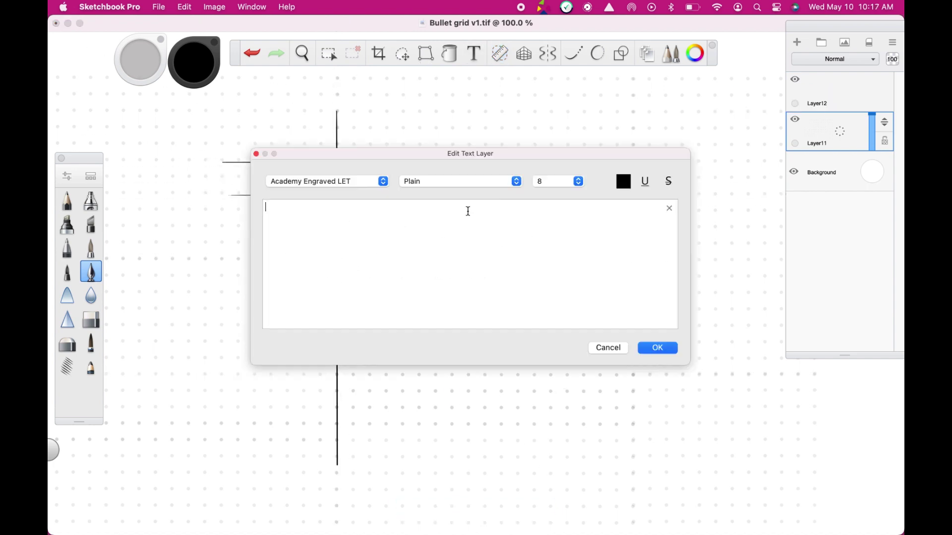
{"action": "left_click", "coordinate": [656, 347]}
{"action": "left_click_drag", "start_coordinate": [471, 294], "coordinate": [534, 329]}
- Add the heading "activty" between the two horizontal lines in the first column
{"action": "left_click", "coordinate": [474, 53]}
{"action": "type", "text": "activty"}
{"action": "left_click", "coordinate": [657, 348]}
{"action": "left_click_drag", "start_coordinate": [453, 320], "coordinate": [461, 302]}
{"action": "left_click", "coordinate": [462, 299]}
{"action": "left_click", "coordinate": [473, 53]}
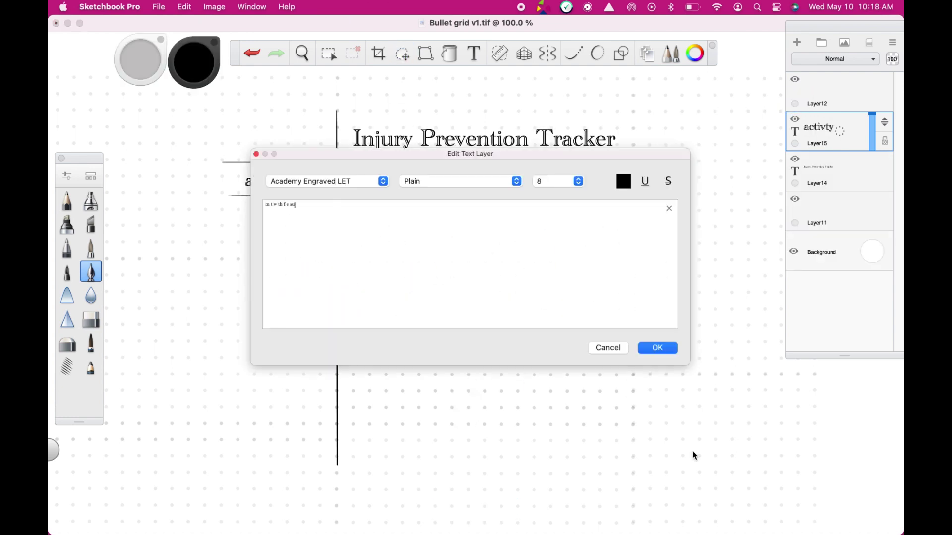
{"action": "left_click", "coordinate": [659, 347]}
{"action": "left_click_drag", "start_coordinate": [506, 318], "coordinate": [554, 225]}
{"action": "left_click_drag", "start_coordinate": [552, 334], "coordinate": [555, 341]}
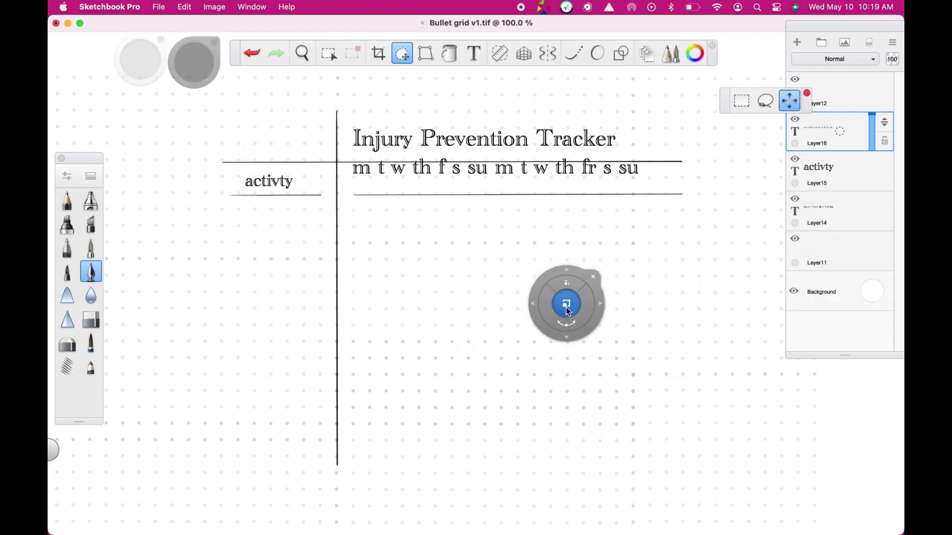
{"action": "left_click", "coordinate": [593, 277]}
{"action": "key", "text": "super+z"}
{"action": "key", "text": "super+z"}
- Add the weekday text "M T W" at the start of the row under the title
{"action": "left_click", "coordinate": [474, 53]}
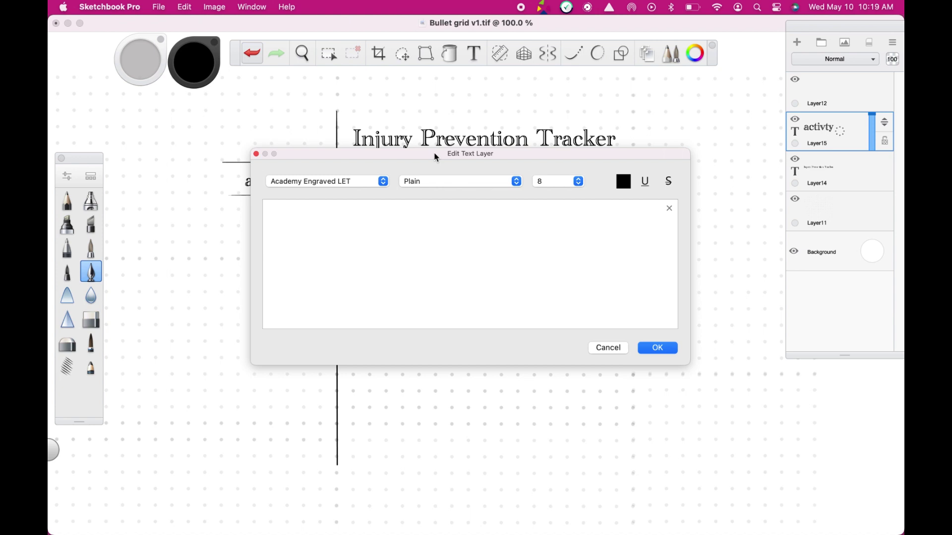
{"action": "type", "text": "M T W"}
{"action": "left_click", "coordinate": [659, 348]}
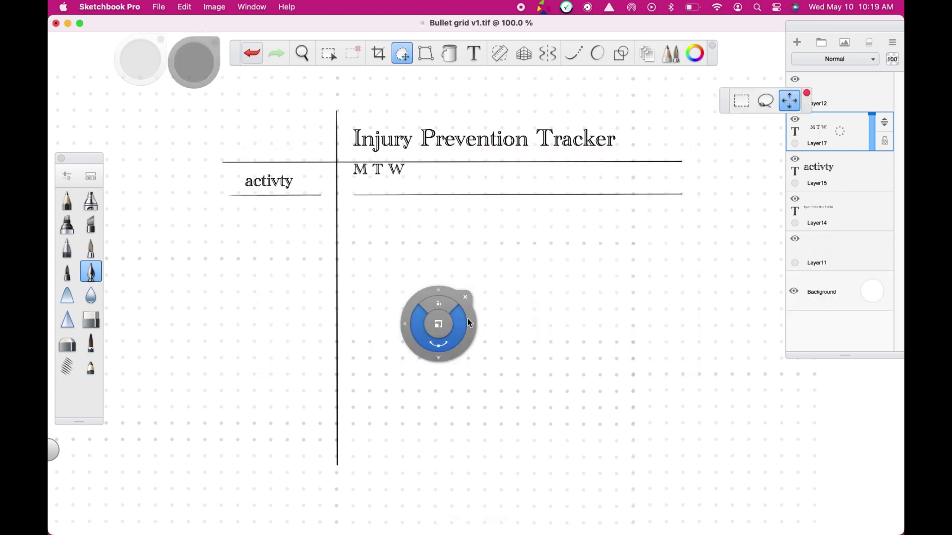
{"action": "left_click", "coordinate": [473, 53]}
{"action": "type", "text": "TH F S Su"}
{"action": "left_click", "coordinate": [658, 347]}
{"action": "left_click_drag", "start_coordinate": [699, 314], "coordinate": [478, 372]}
{"action": "key", "text": "super+z"}
- Add the weekday text "T F S Su" directly after "M T W" in the heading row
{"action": "left_click", "coordinate": [474, 53]}
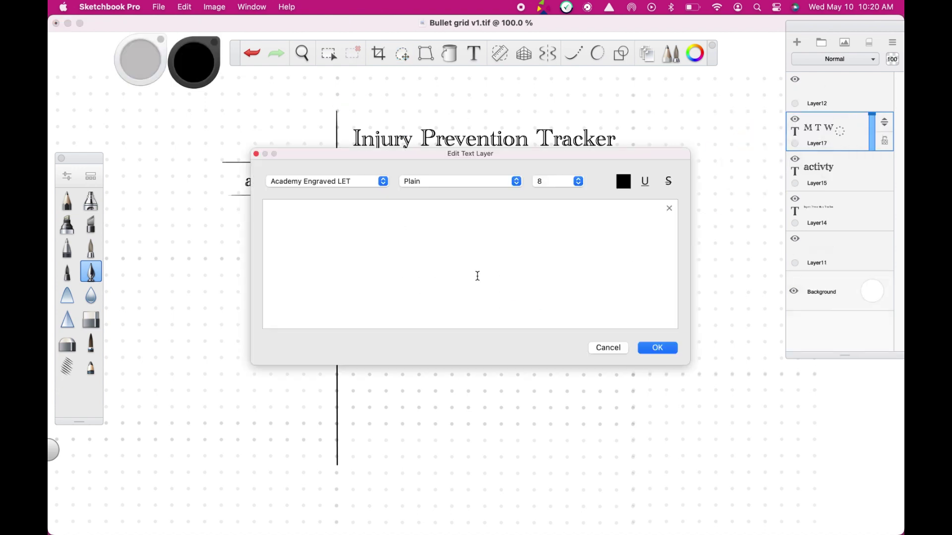
{"action": "left_click", "coordinate": [657, 348]}
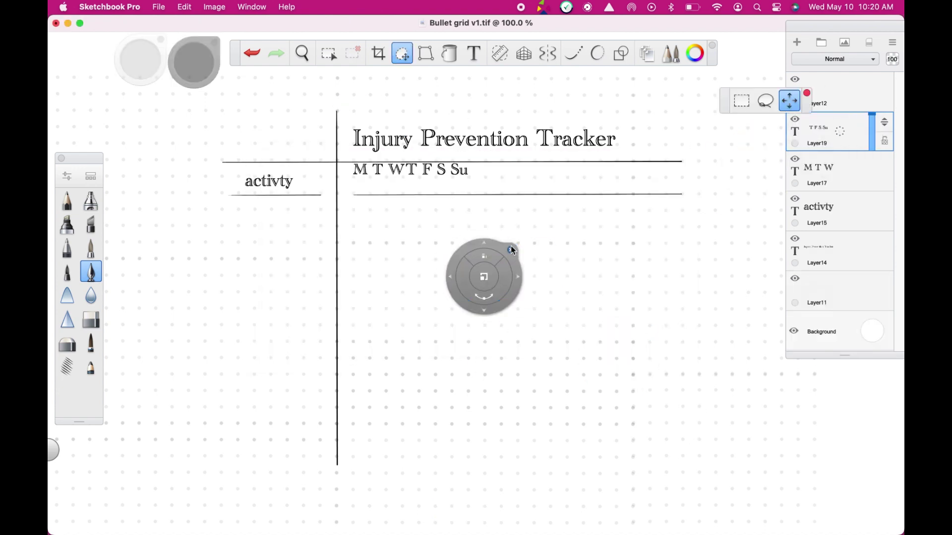
- Duplicate the "M T W" and "T F S Su" text layers and place the copies after the first week as a second week
{"action": "left_click_drag", "start_coordinate": [839, 171], "coordinate": [818, 147]}
{"action": "key", "text": "v"}
{"action": "left_click_drag", "start_coordinate": [549, 391], "coordinate": [666, 389]}
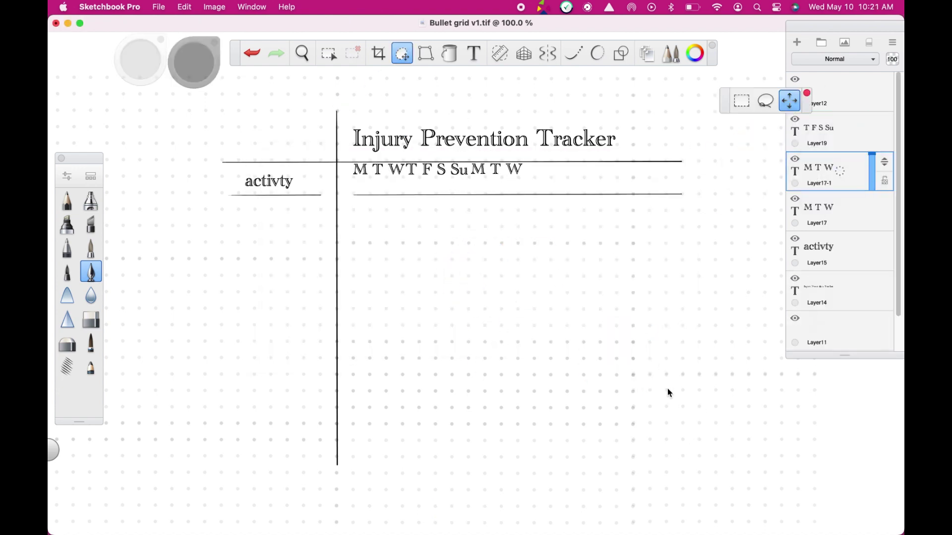
{"action": "left_click_drag", "start_coordinate": [839, 130], "coordinate": [822, 112]}
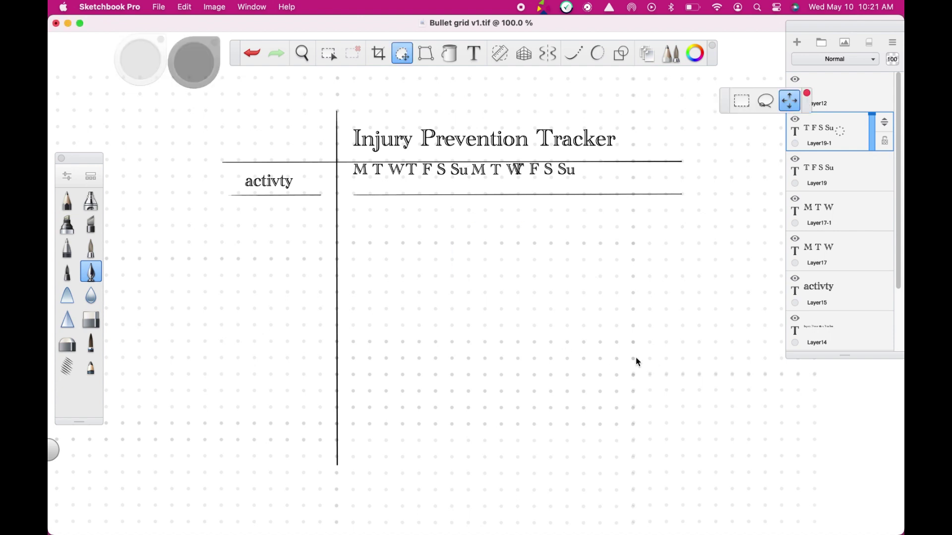
{"action": "left_click_drag", "start_coordinate": [633, 362], "coordinate": [637, 334]}
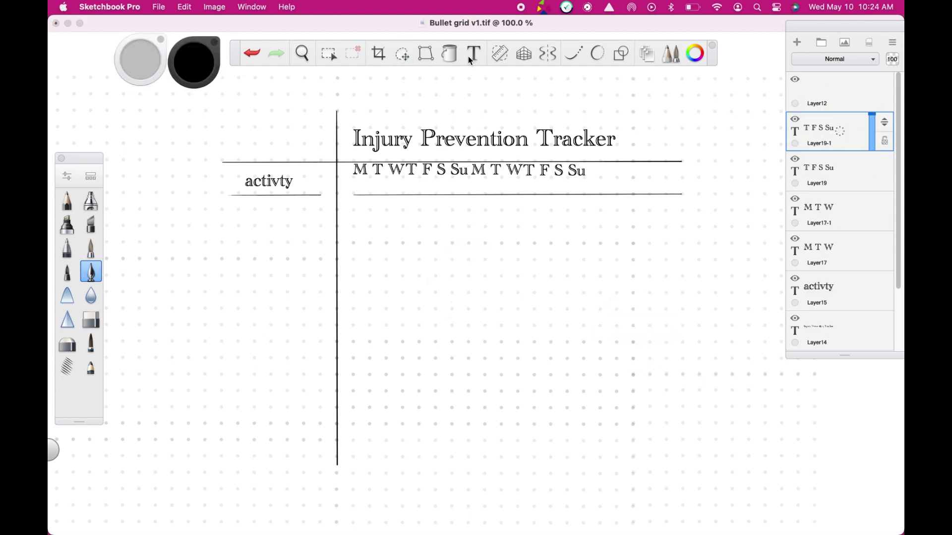
- Add the dates "8 9 10" and "11 12 13" in bold Arial Narrow below the first weekday letters
{"action": "left_click", "coordinate": [474, 53]}
{"action": "type", "text": "89"}
{"action": "left_click", "coordinate": [655, 348]}
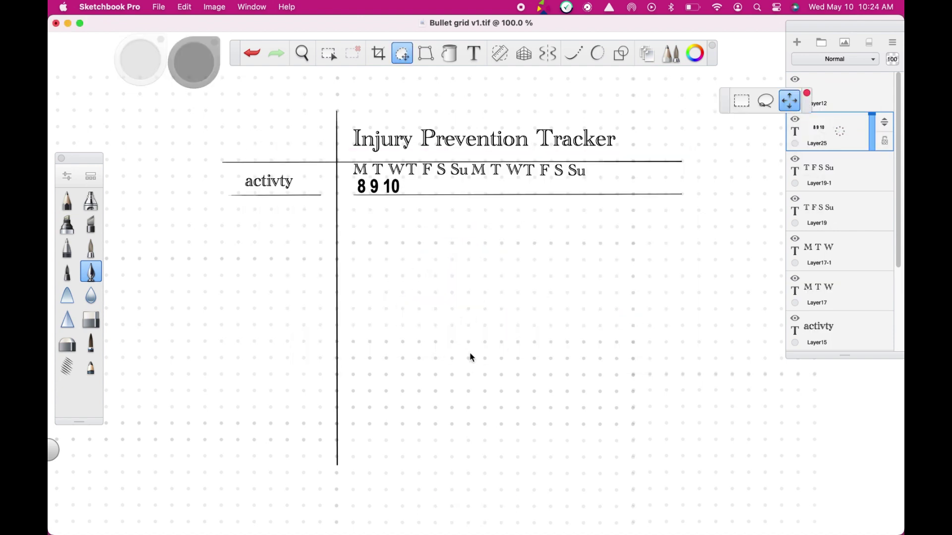
{"action": "left_click", "coordinate": [474, 53]}
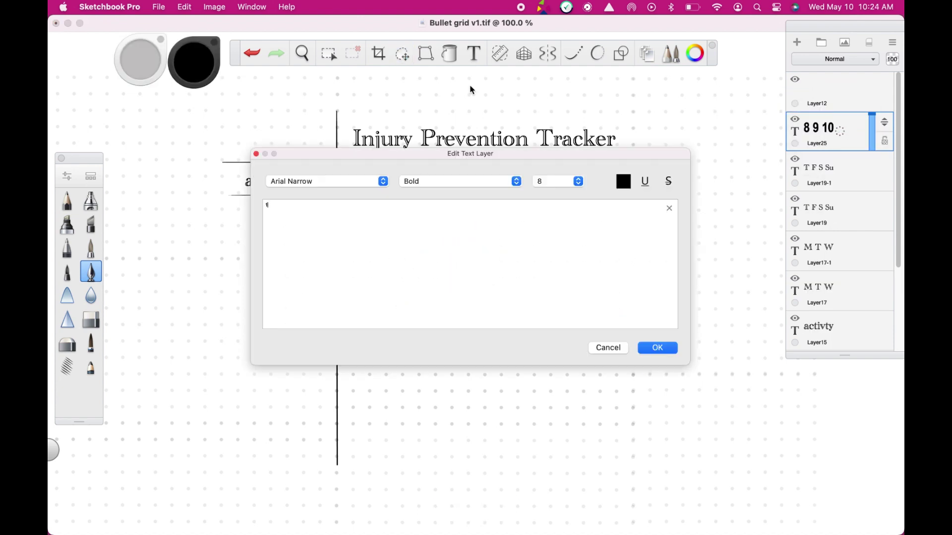
{"action": "type", "text": "11 12 13"}
{"action": "left_click", "coordinate": [658, 347]}
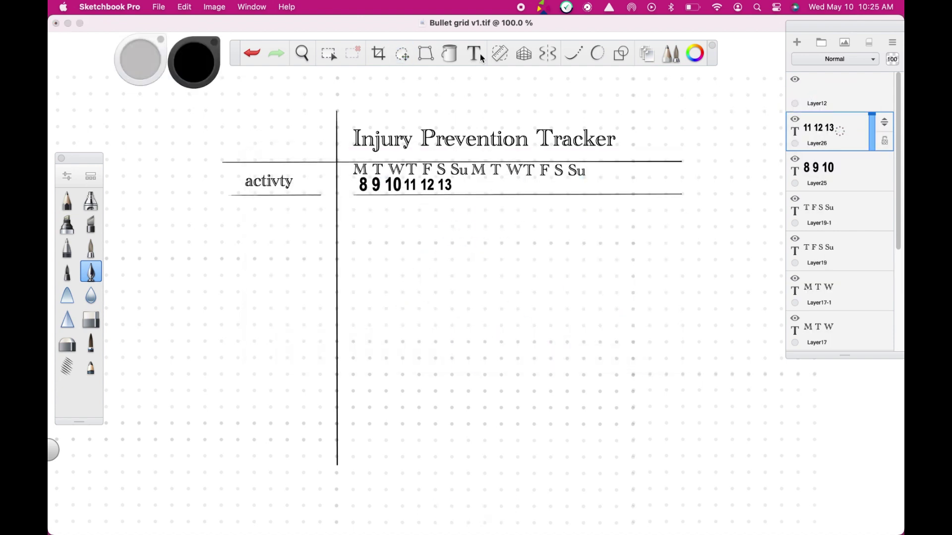
- Add the dates "14 15 16" after 13 and enlarge them to line up with the weekday letters above
{"action": "left_click", "coordinate": [473, 53]}
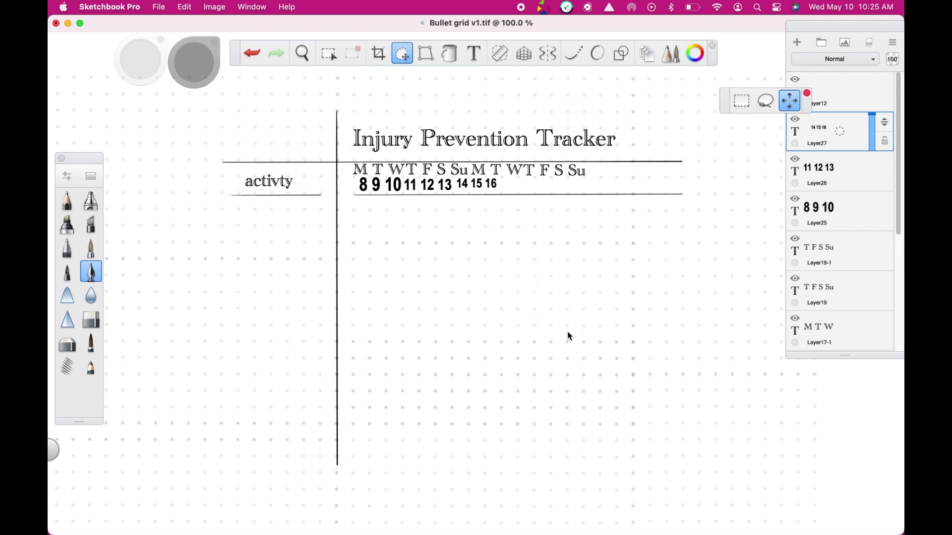
{"action": "left_click_drag", "start_coordinate": [568, 336], "coordinate": [595, 356]}
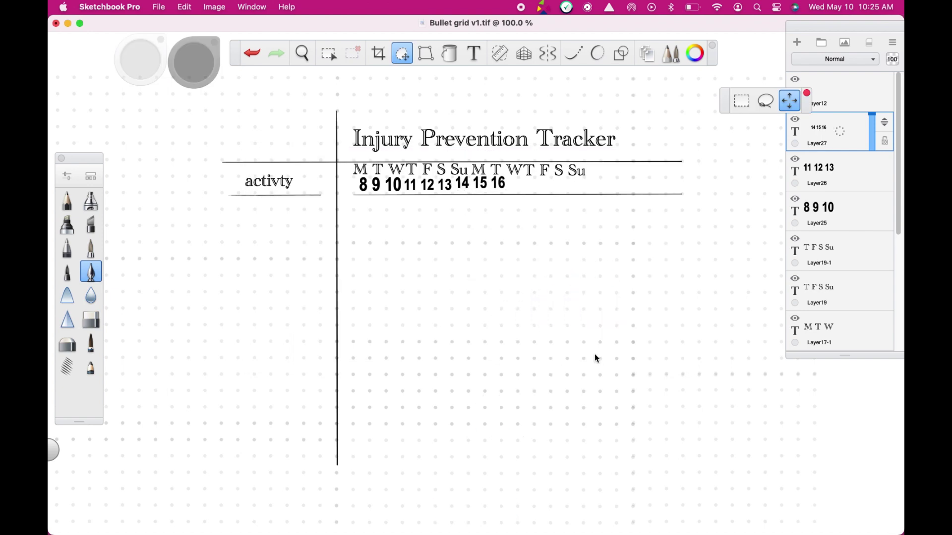
{"action": "left_click", "coordinate": [402, 53]}
- Add the dates "17 18 19" after 16 and fit them below their weekday letters
{"action": "left_click", "coordinate": [474, 53]}
{"action": "type", "text": "17 18 19"}
{"action": "left_click", "coordinate": [658, 347]}
{"action": "left_click_drag", "start_coordinate": [590, 337], "coordinate": [606, 323]}
{"action": "left_click_drag", "start_coordinate": [606, 324], "coordinate": [637, 338]}
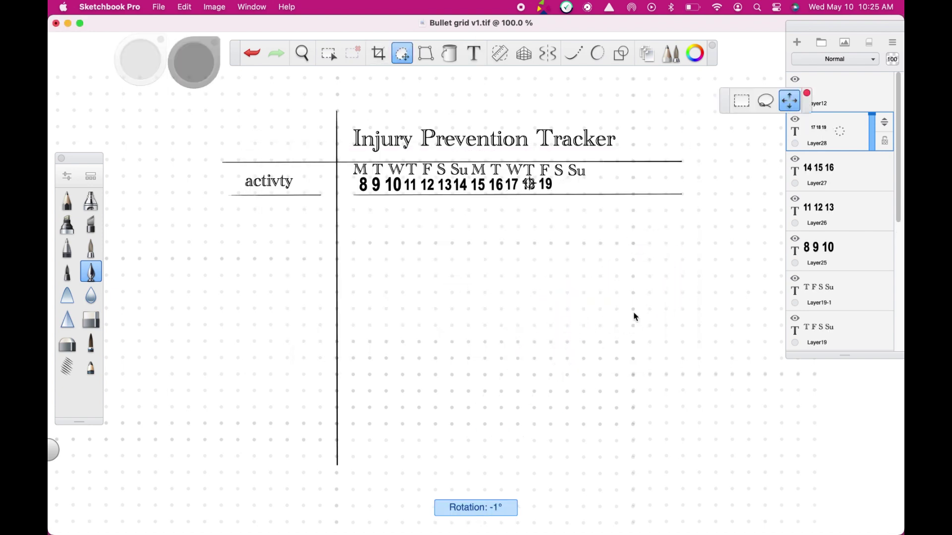
- Add the dates "20 21" after 19 to finish the date row
{"action": "left_click", "coordinate": [474, 53]}
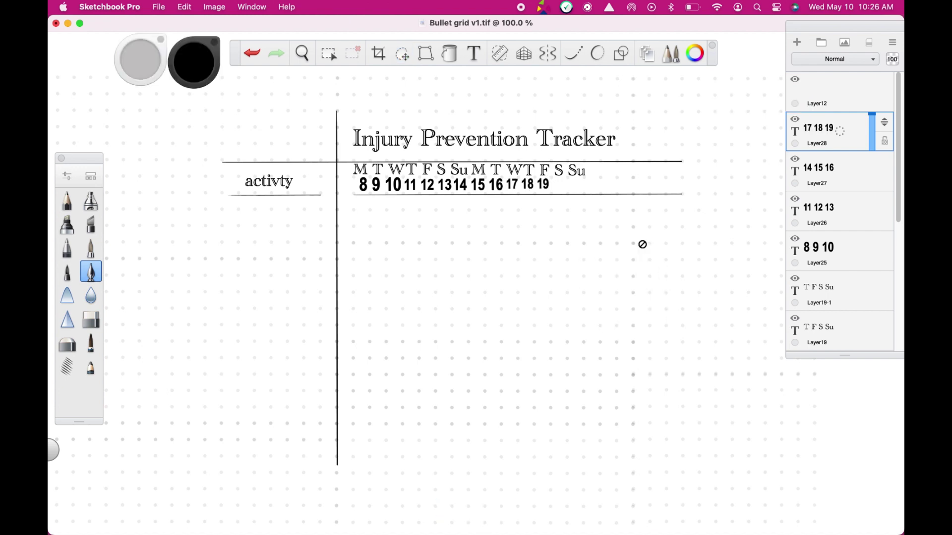
{"action": "type", "text": "20 21"}
{"action": "left_click", "coordinate": [657, 347]}
{"action": "left_click_drag", "start_coordinate": [652, 290], "coordinate": [656, 288]}
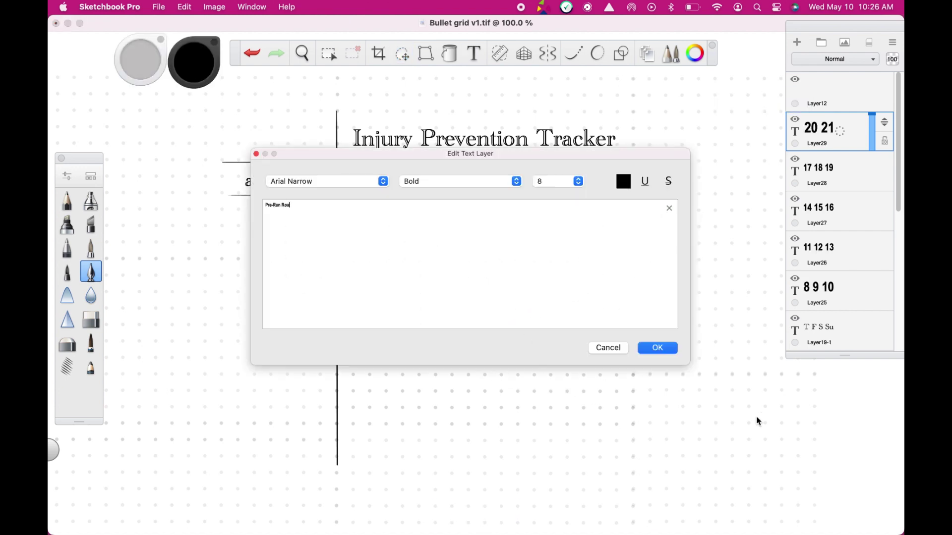
- Add the label "Pre-Run W/Up" as the first entry in the activity column
{"action": "key", "text": "BackSpace"}
{"action": "key", "text": "BackSpace"}
{"action": "key", "text": "BackSpace"}
{"action": "type", "text": "W/Up"}
{"action": "left_click", "coordinate": [657, 348]}
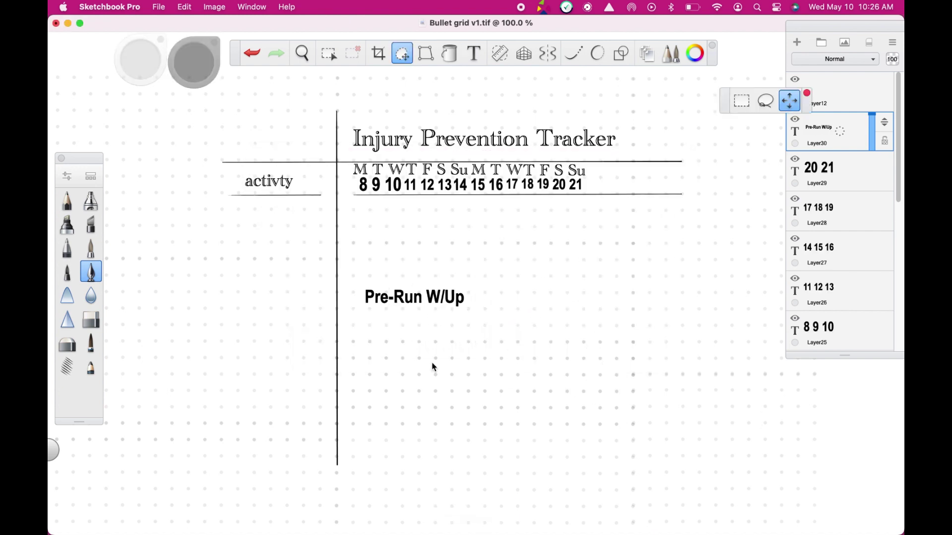
{"action": "left_click_drag", "start_coordinate": [431, 366], "coordinate": [298, 286]}
{"action": "key", "text": "Return"}
- Add the label "Running Session" below "Pre-Run W/Up" in the activity column
{"action": "left_click", "coordinate": [473, 53]}
{"action": "type", "text": "Running Session"}
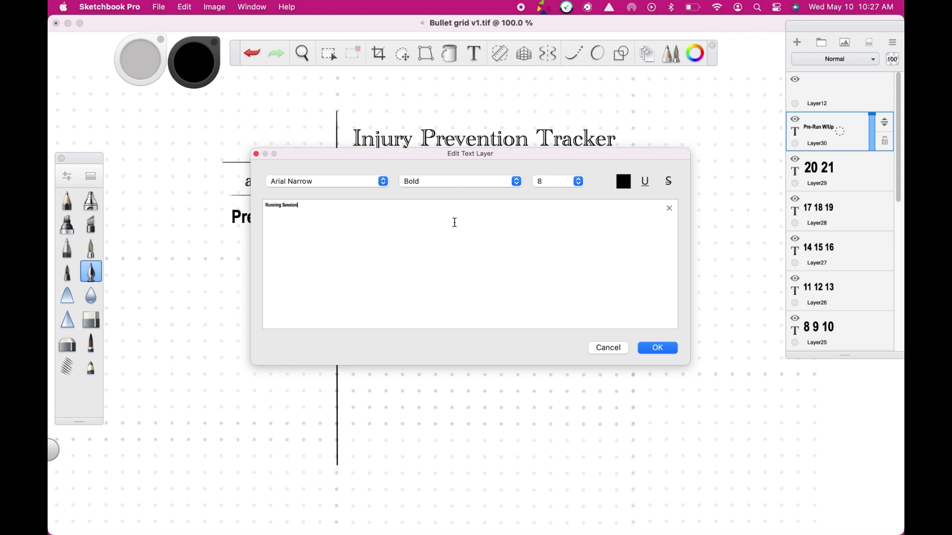
{"action": "left_click", "coordinate": [657, 348]}
{"action": "left_click_drag", "start_coordinate": [501, 335], "coordinate": [416, 374]}
{"action": "key", "text": "Return"}
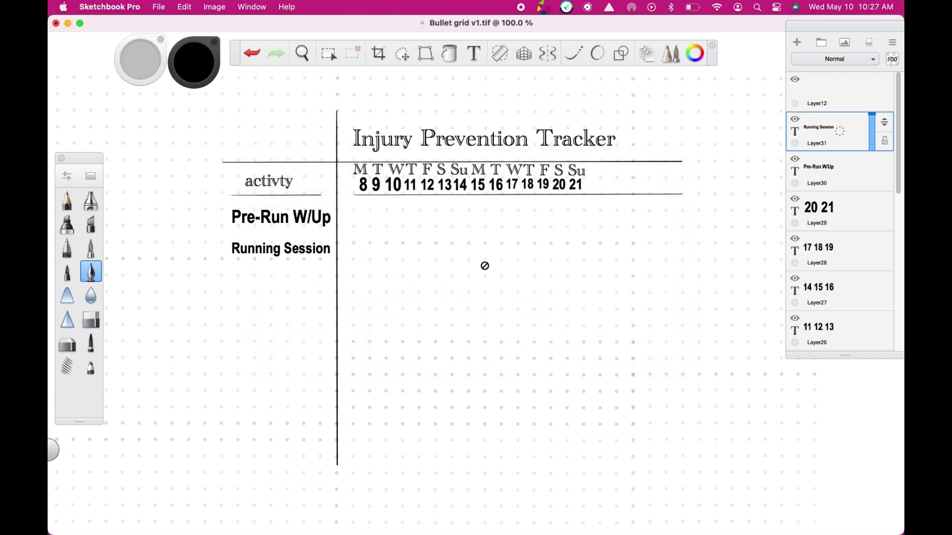
- Swap the two activity labels so "Running Session" sits above "Pre-Run W/Up"
{"action": "left_click", "coordinate": [833, 168]}
{"action": "left_click", "coordinate": [401, 53]}
{"action": "left_click_drag", "start_coordinate": [446, 332], "coordinate": [580, 367]}
{"action": "left_click", "coordinate": [827, 137]}
{"action": "left_click_drag", "start_coordinate": [405, 359], "coordinate": [287, 323]}
- Add the label "Post Run Set" below "Pre-Run W/Up" in the activity column
{"action": "left_click", "coordinate": [827, 168]}
{"action": "type", "text": "t"}
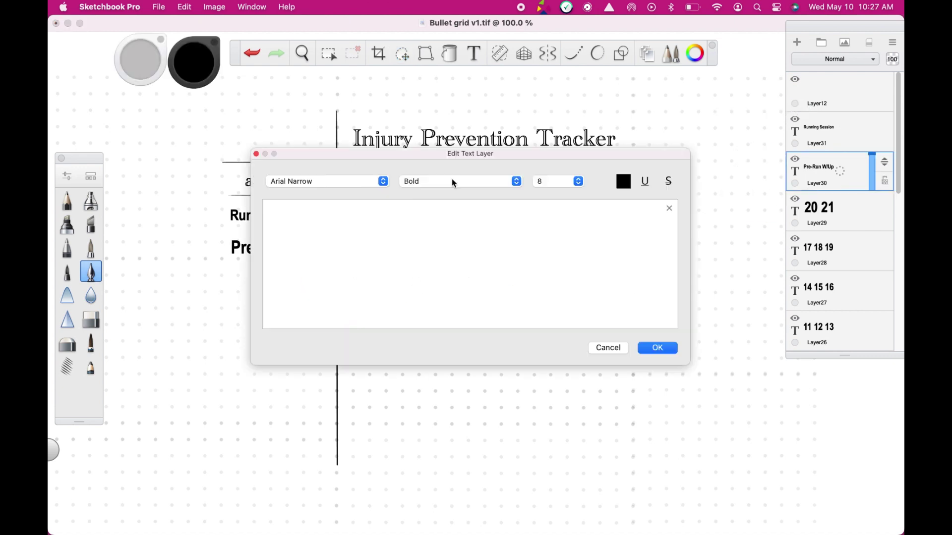
{"action": "type", "text": "Post Run sessu"}
{"action": "key", "text": "BackSpace"}
{"action": "key", "text": "BackSpace"}
{"action": "key", "text": "BackSpace"}
{"action": "key", "text": "BackSpace"}
{"action": "key", "text": "BackSpace"}
{"action": "type", "text": "Set"}
{"action": "left_click", "coordinate": [657, 347]}
{"action": "left_click_drag", "start_coordinate": [530, 276], "coordinate": [465, 287]}
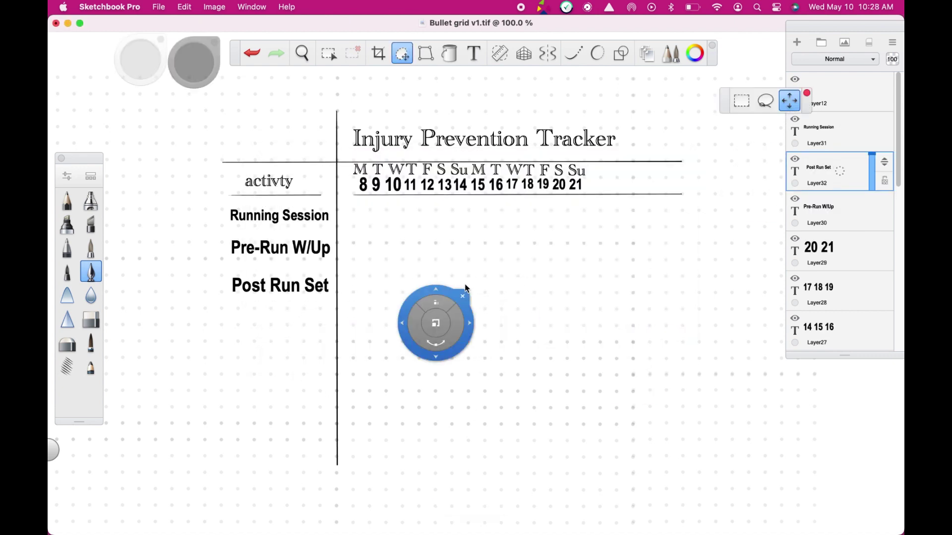
- Add the label "Walk/Hike" below "Post Run Set" in the activity column
{"action": "left_click", "coordinate": [474, 53]}
{"action": "type", "text": "Walk/Hike"}
{"action": "key", "text": "Return"}
{"action": "left_click", "coordinate": [657, 347]}
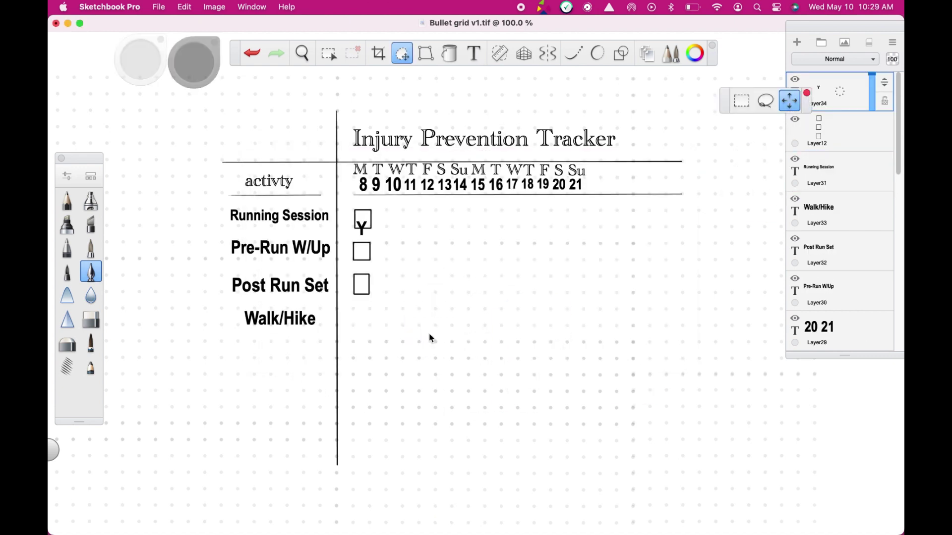
- Fit the "Y" into the Running Session checkbox and place a duplicate of it in the checkbox below
{"action": "mouse_move", "coordinate": [561, 304]}
{"action": "left_mouse_down"}
{"action": "mouse_move", "coordinate": [561, 321]}
{"action": "mouse_move", "coordinate": [560, 302]}
{"action": "left_mouse_up"}
{"action": "left_click", "coordinate": [806, 93]}
{"action": "left_click_drag", "start_coordinate": [839, 92], "coordinate": [839, 122]}
{"action": "key", "text": "v"}
{"action": "left_click_drag", "start_coordinate": [535, 350], "coordinate": [535, 382]}
- Add a text layer with the letter "N" for the checkboxes
{"action": "type", "text": "t"}
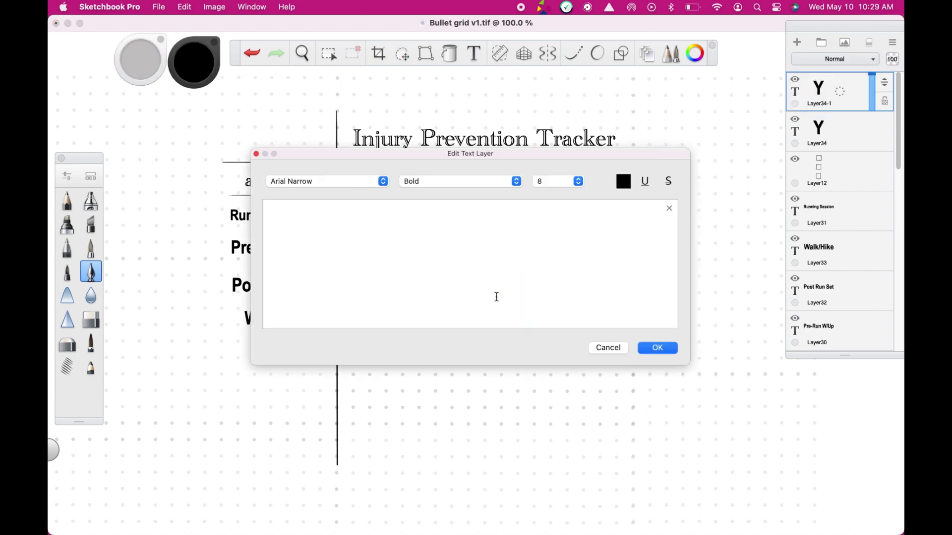
{"action": "type", "text": "N"}
{"action": "key", "text": "Return"}
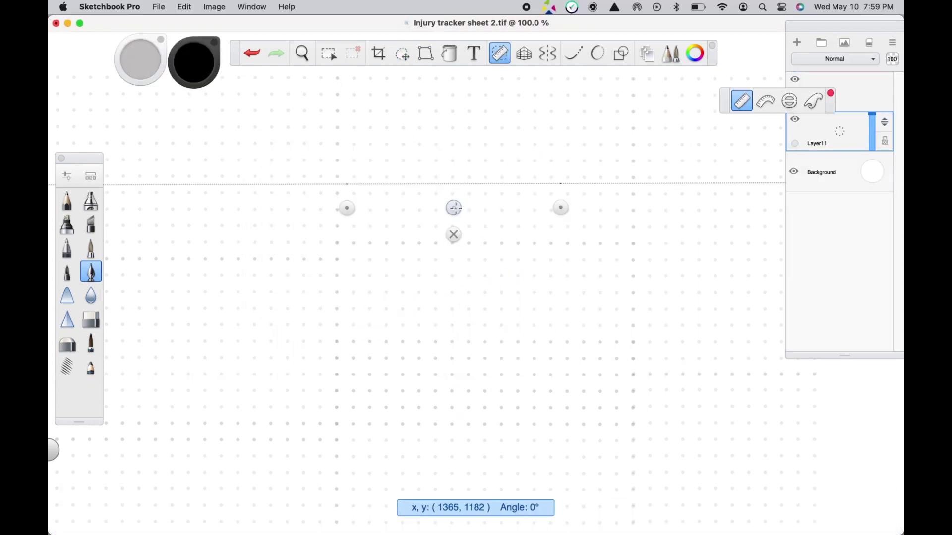
- On the blank Injury tracker sheet 2, draw two parallel horizontal ruler lines across the upper page
{"action": "left_click_drag", "start_coordinate": [453, 208], "coordinate": [452, 159]}
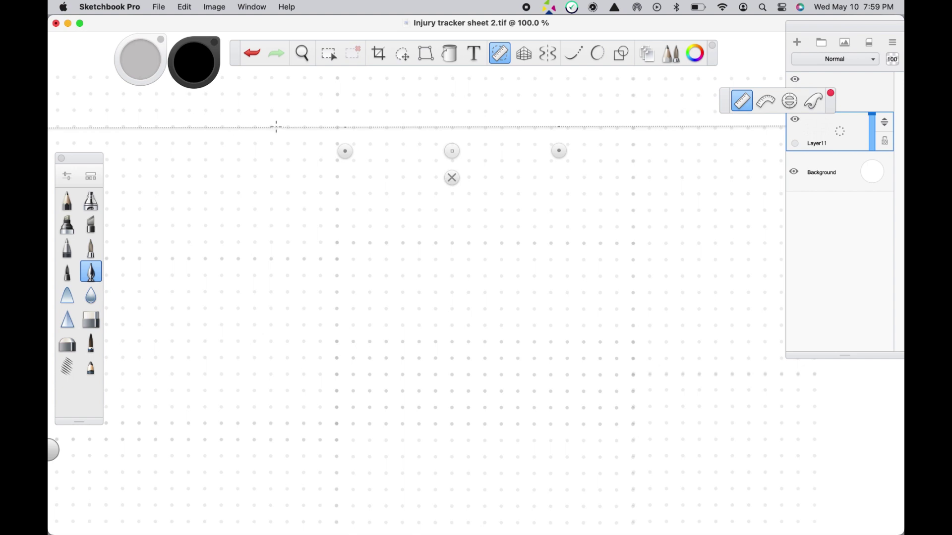
{"action": "left_click_drag", "start_coordinate": [271, 127], "coordinate": [668, 127]}
{"action": "left_click_drag", "start_coordinate": [452, 162], "coordinate": [453, 168]}
{"action": "left_click_drag", "start_coordinate": [272, 145], "coordinate": [670, 144]}
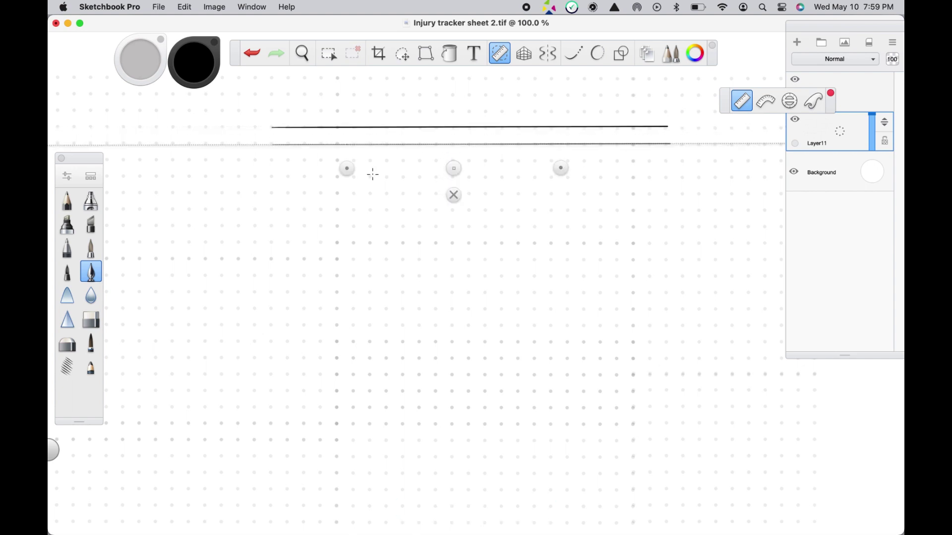
- Turn the ruler vertical and draw a long line crossing both horizontal lines to form the first column
{"action": "mouse_move", "coordinate": [559, 168]}
{"action": "left_mouse_down"}
{"action": "mouse_move", "coordinate": [366, 372]}
{"action": "mouse_move", "coordinate": [324, 351]}
{"action": "left_mouse_up"}
{"action": "left_click_drag", "start_coordinate": [323, 248], "coordinate": [377, 244]}
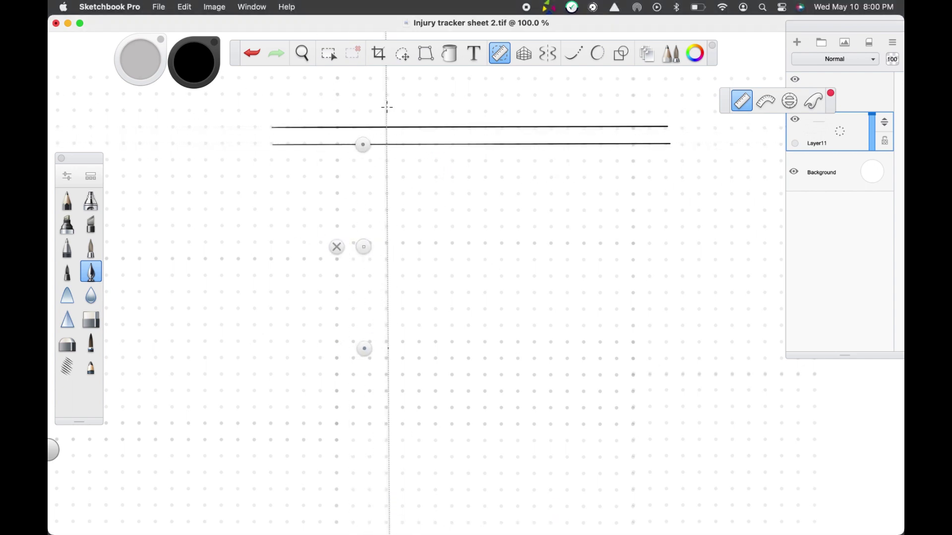
{"action": "left_click_drag", "start_coordinate": [386, 110], "coordinate": [389, 441]}
{"action": "left_click_drag", "start_coordinate": [364, 247], "coordinate": [530, 252]}
{"action": "left_click_drag", "start_coordinate": [552, 113], "coordinate": [554, 442]}
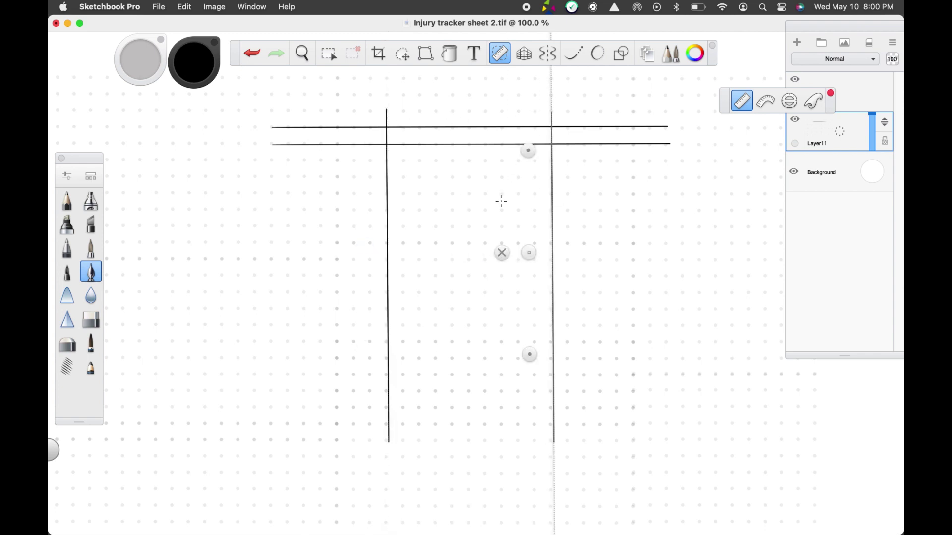
{"action": "left_click", "coordinate": [255, 54]}
- Draw a second long vertical line crossing the header lines near their right end to form the last column
{"action": "left_click_drag", "start_coordinate": [528, 252], "coordinate": [564, 253]}
{"action": "left_click_drag", "start_coordinate": [586, 115], "coordinate": [589, 438]}
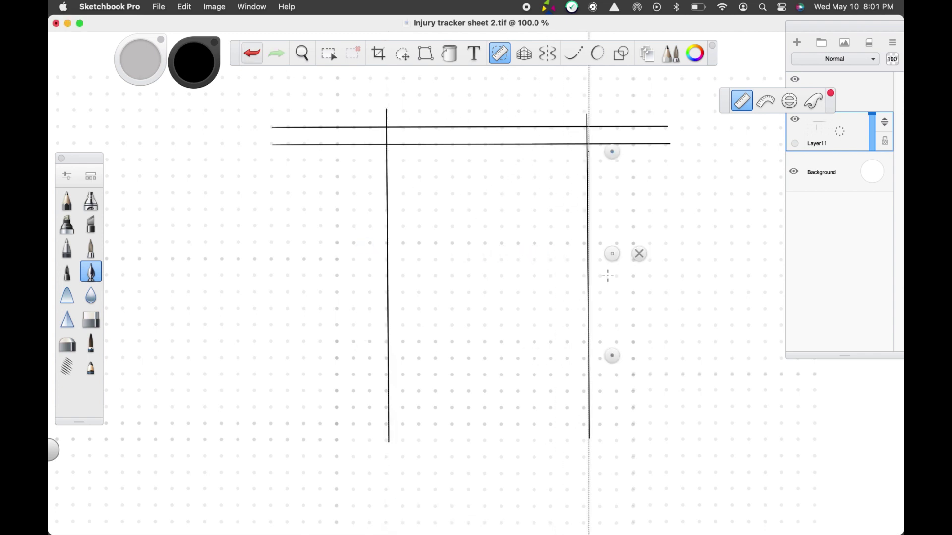
{"action": "key", "text": "t"}
{"action": "left_click", "coordinate": [550, 199]}
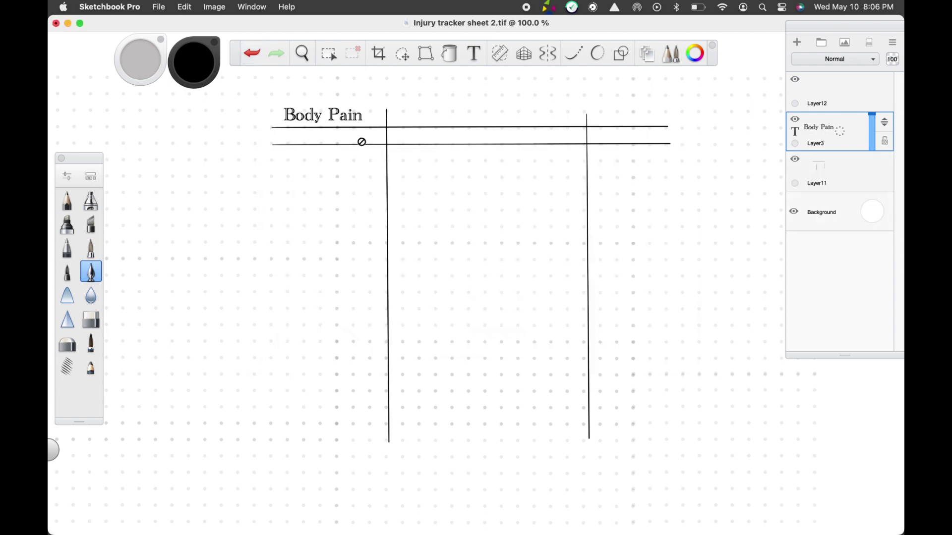
{"action": "key", "text": "super+z"}
- Replace the "Body Pain" heading with a "Painful Area" text layer placed above the header lines of the first column
{"action": "left_click", "coordinate": [403, 213]}
{"action": "type", "text": "Painful Area"}
{"action": "left_click", "coordinate": [657, 348]}
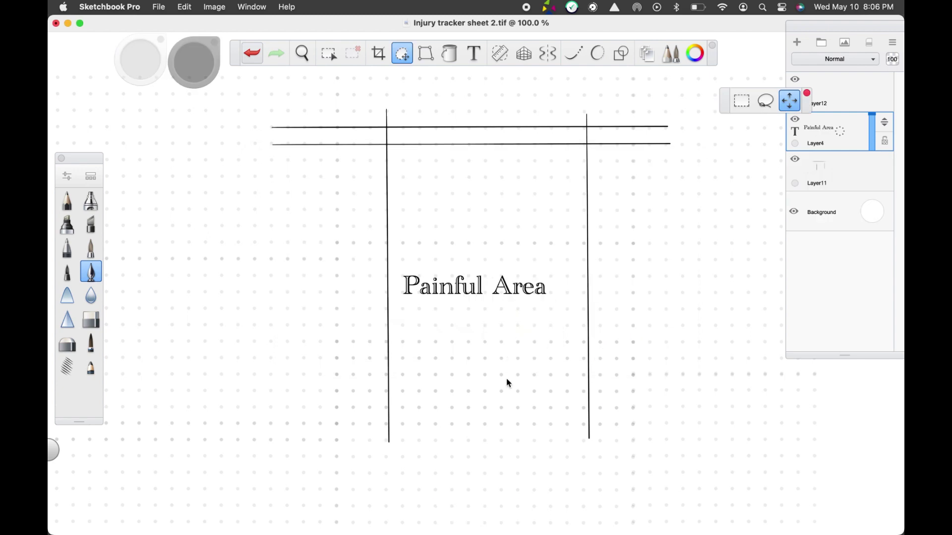
{"action": "left_click_drag", "start_coordinate": [505, 381], "coordinate": [381, 215]}
{"action": "left_click", "coordinate": [362, 198]}
- Add a text layer "1 2 3 4" in Arial Bold, size 16, and place it at the start of the middle column's header
{"action": "left_click", "coordinate": [361, 182]}
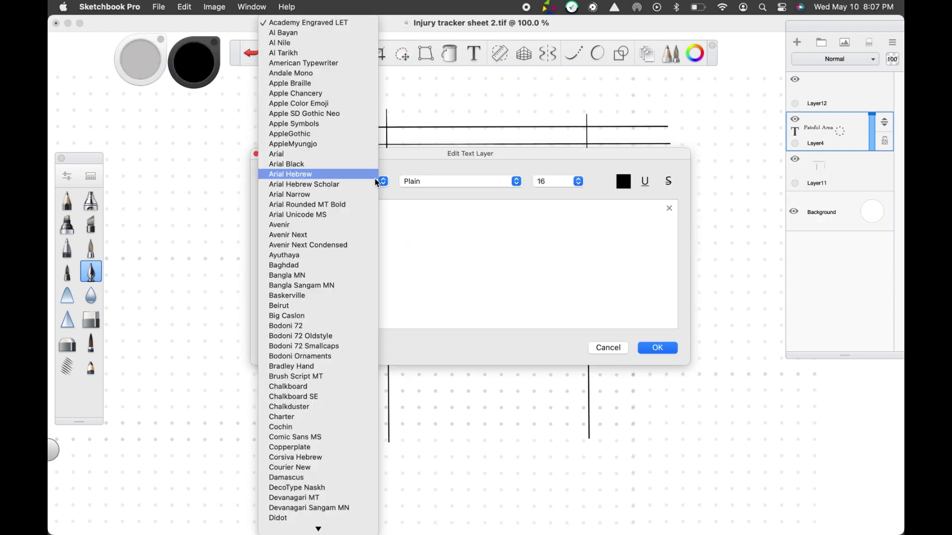
{"action": "left_click", "coordinate": [373, 155]}
{"action": "type", "text": "1 2 3 4"}
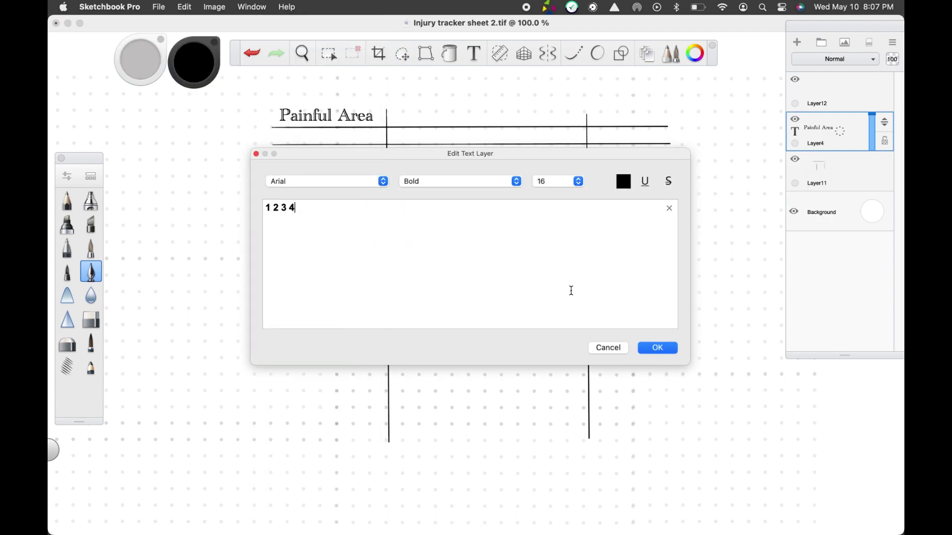
{"action": "left_click", "coordinate": [658, 348]}
{"action": "left_click_drag", "start_coordinate": [506, 381], "coordinate": [434, 226]}
{"action": "left_click_drag", "start_coordinate": [436, 203], "coordinate": [474, 397]}
- Add a text layer "5 6 7 8" and place it in the header directly after the 4
{"action": "left_click", "coordinate": [473, 54]}
{"action": "type", "text": "5 6 7 8"}
{"action": "left_click", "coordinate": [657, 348]}
{"action": "left_click_drag", "start_coordinate": [474, 396], "coordinate": [509, 233]}
{"action": "left_click_drag", "start_coordinate": [529, 272], "coordinate": [523, 273]}
- Add a text layer "9 10" and place it in the header directly after the 8
{"action": "left_click", "coordinate": [470, 60]}
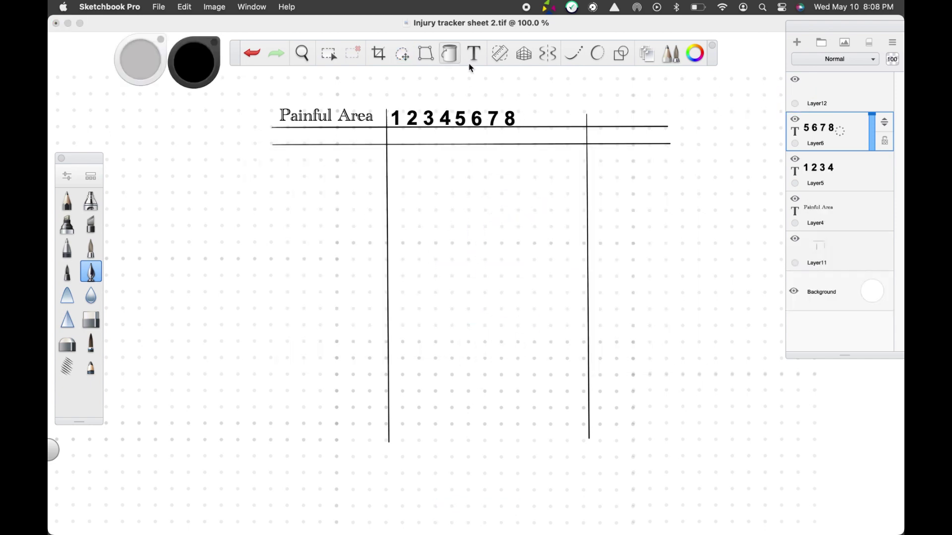
{"action": "type", "text": "9 10"}
{"action": "left_click", "coordinate": [657, 347]}
{"action": "left_click_drag", "start_coordinate": [518, 325], "coordinate": [581, 166]}
{"action": "left_click_drag", "start_coordinate": [559, 189], "coordinate": [557, 223]}
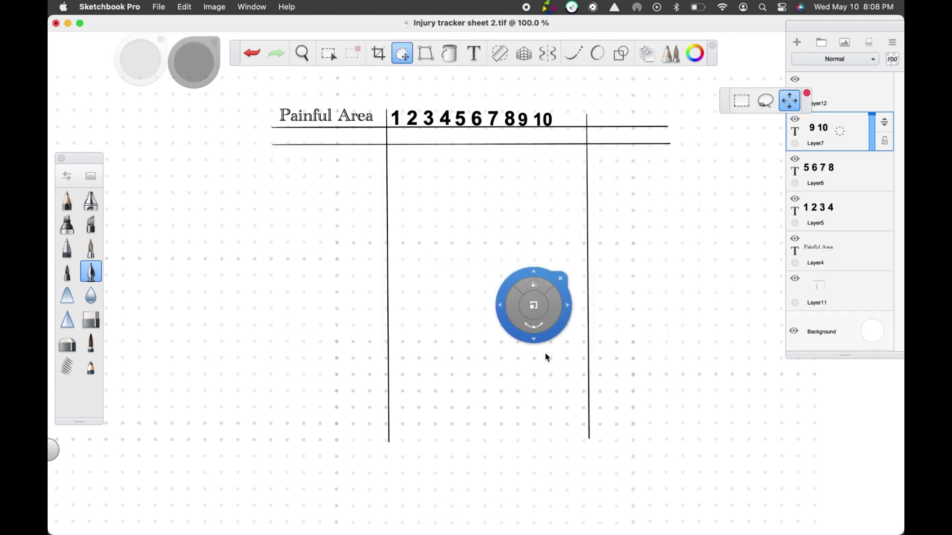
- Add a "Move into program" text layer and place it between the two horizontal lines below the Abdominals row
{"action": "type", "text": "ove into program"}
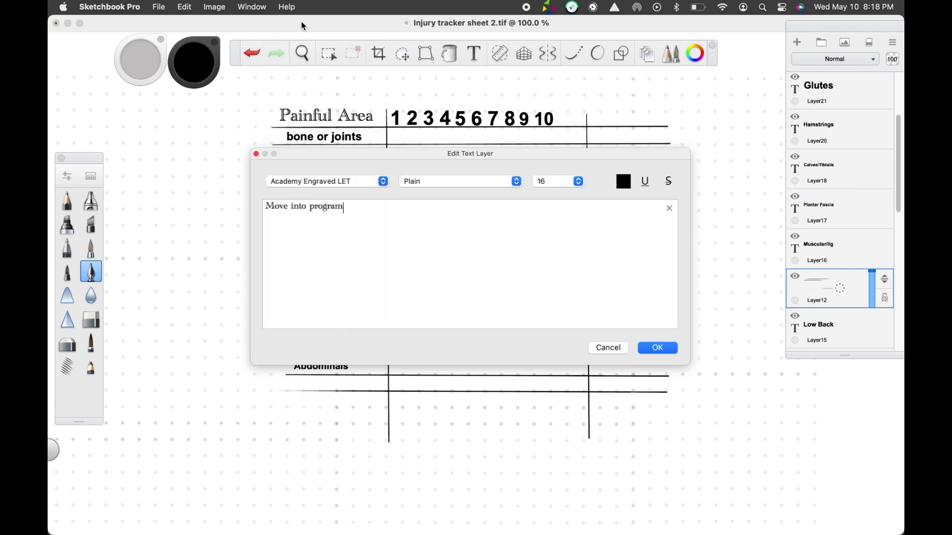
{"action": "left_click", "coordinate": [658, 347]}
{"action": "left_click_drag", "start_coordinate": [526, 282], "coordinate": [526, 374]}
{"action": "left_click_drag", "start_coordinate": [550, 483], "coordinate": [578, 472]}
{"action": "left_click", "coordinate": [391, 409]}
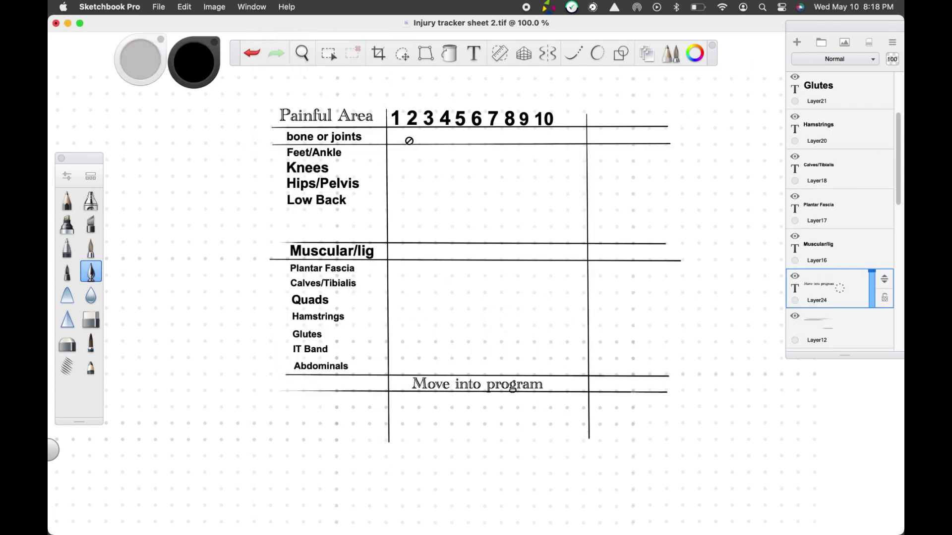
- On Layer12, handwrite day-1 pain scores with the pencil, including 1 for Quads and 2 for Feet/Ankle
{"action": "left_click", "coordinate": [66, 200]}
{"action": "left_click", "coordinate": [843, 323]}
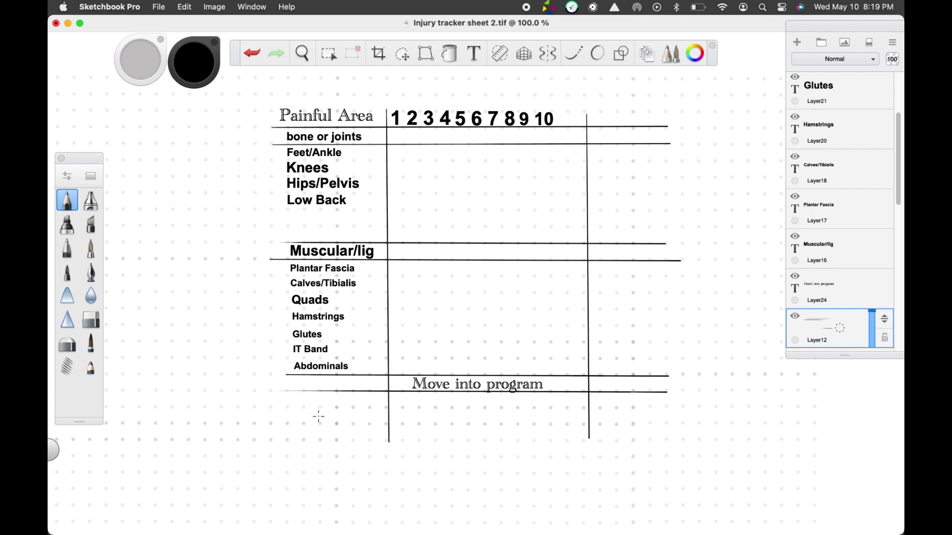
{"action": "left_click_drag", "start_coordinate": [395, 295], "coordinate": [396, 308]}
{"action": "left_click_drag", "start_coordinate": [392, 149], "coordinate": [399, 156]}
- Handwrite "SP. Hernia" with Y and "Ankle" with N in the rows under "Move into program"
{"action": "left_click_drag", "start_coordinate": [299, 394], "coordinate": [292, 405]}
{"action": "left_click", "coordinate": [311, 401]}
{"action": "mouse_move", "coordinate": [302, 403]}
{"action": "left_mouse_down"}
{"action": "mouse_move", "coordinate": [303, 394]}
{"action": "mouse_move", "coordinate": [299, 417]}
{"action": "left_mouse_up"}
{"action": "left_click_drag", "start_coordinate": [302, 414], "coordinate": [309, 421]}
{"action": "left_click_drag", "start_coordinate": [312, 410], "coordinate": [313, 421]}
{"action": "left_click_drag", "start_coordinate": [317, 413], "coordinate": [318, 420]}
{"action": "left_click_drag", "start_coordinate": [321, 410], "coordinate": [322, 421]}
{"action": "left_click_drag", "start_coordinate": [323, 418], "coordinate": [329, 420]}
{"action": "left_click_drag", "start_coordinate": [392, 422], "coordinate": [403, 410]}
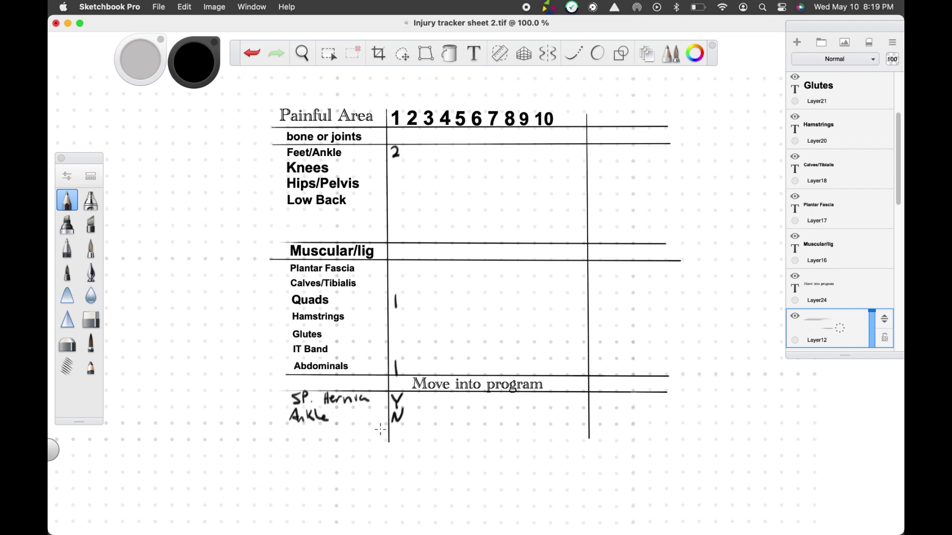
- Handwrite a third entry in the first column, directly below the Ankle row
{"action": "left_click_drag", "start_coordinate": [296, 428], "coordinate": [301, 438]}
{"action": "left_click_drag", "start_coordinate": [303, 431], "coordinate": [311, 437]}
{"action": "left_click_drag", "start_coordinate": [321, 431], "coordinate": [325, 437]}
{"action": "left_click_drag", "start_coordinate": [333, 425], "coordinate": [333, 438]}
{"action": "left_click_drag", "start_coordinate": [343, 430], "coordinate": [338, 439]}
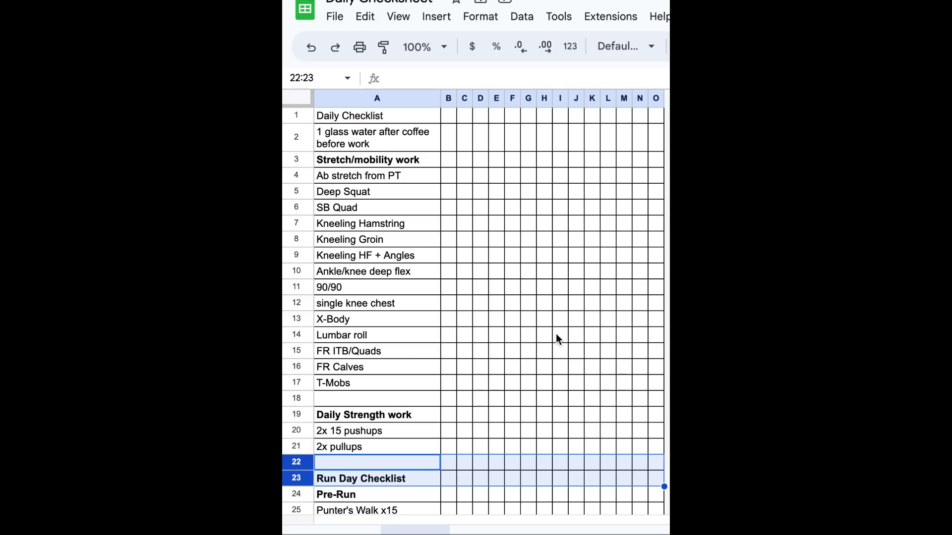
- In the Google Sheets Daily Checksheet, review the daily stretch, strength, pre-run and post-run exercise lists
{"action": "scroll", "coordinate": [557, 337], "scroll_direction": "down", "scroll_amount": 5}
{"action": "scroll", "coordinate": [556, 336], "scroll_direction": "down", "scroll_amount": 3}
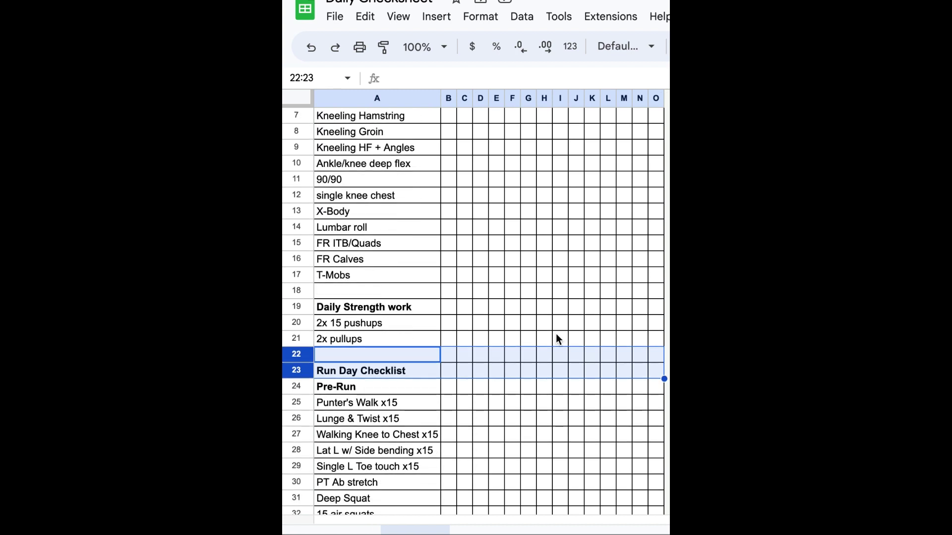
{"action": "scroll", "coordinate": [557, 337], "scroll_direction": "down", "scroll_amount": 7}
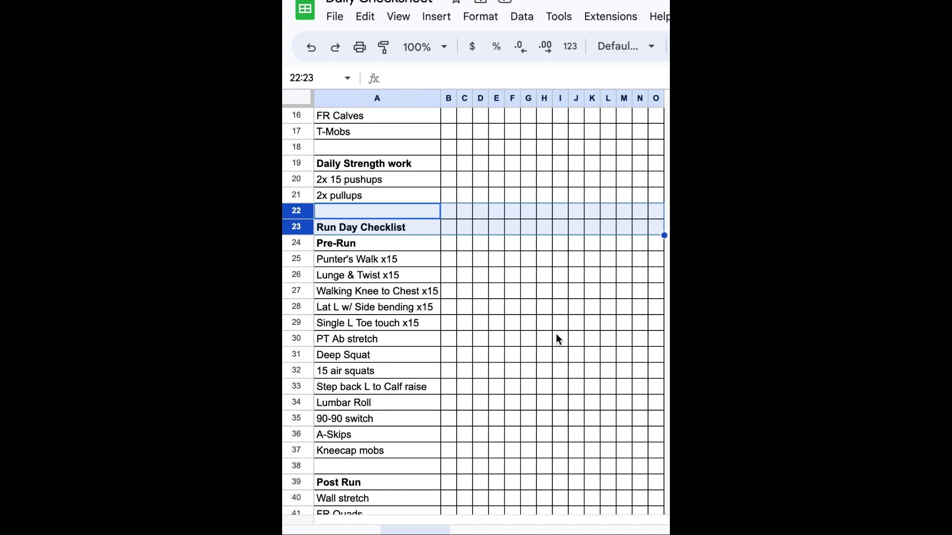
{"action": "scroll", "coordinate": [556, 336], "scroll_direction": "down", "scroll_amount": 4}
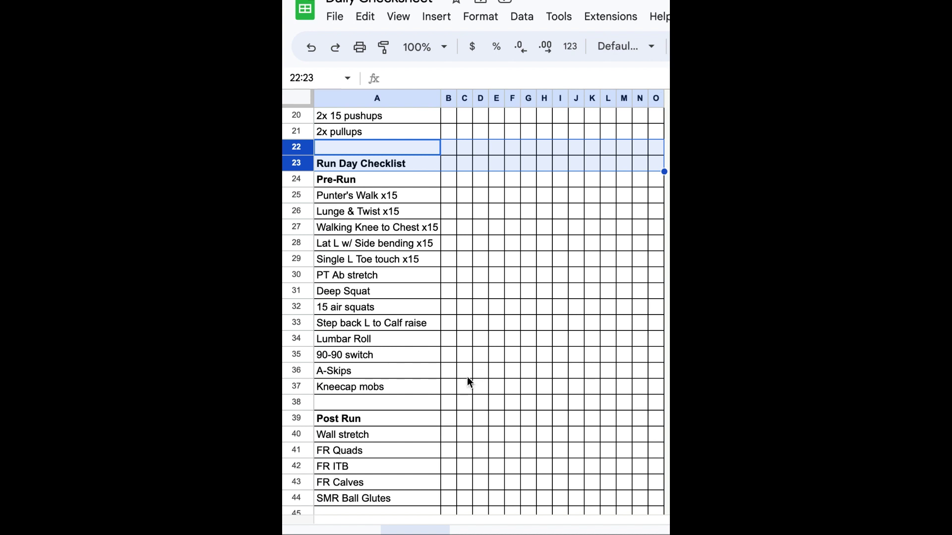
{"action": "scroll", "coordinate": [468, 382], "scroll_direction": "down", "scroll_amount": 3}
{"action": "scroll", "coordinate": [468, 382], "scroll_direction": "up", "scroll_amount": 6}
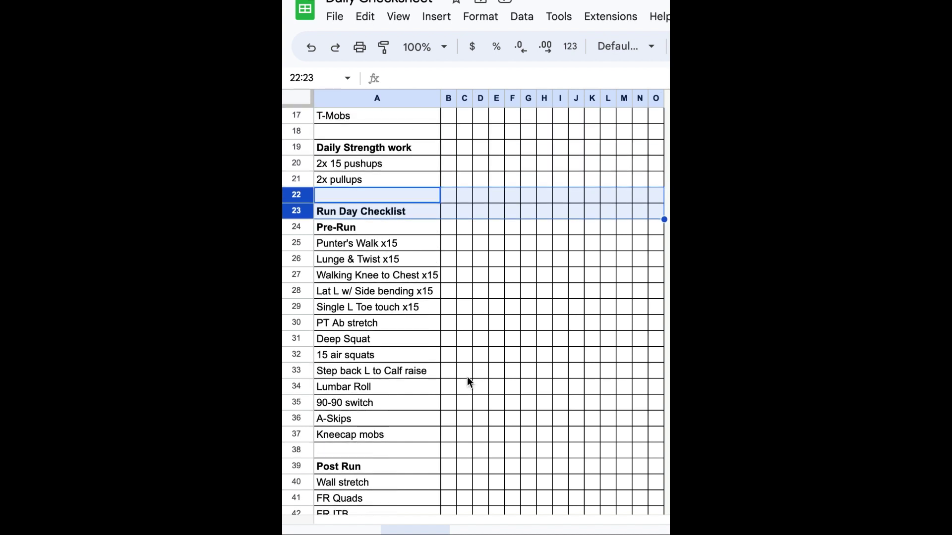
{"action": "scroll", "coordinate": [468, 381], "scroll_direction": "up", "scroll_amount": 5}
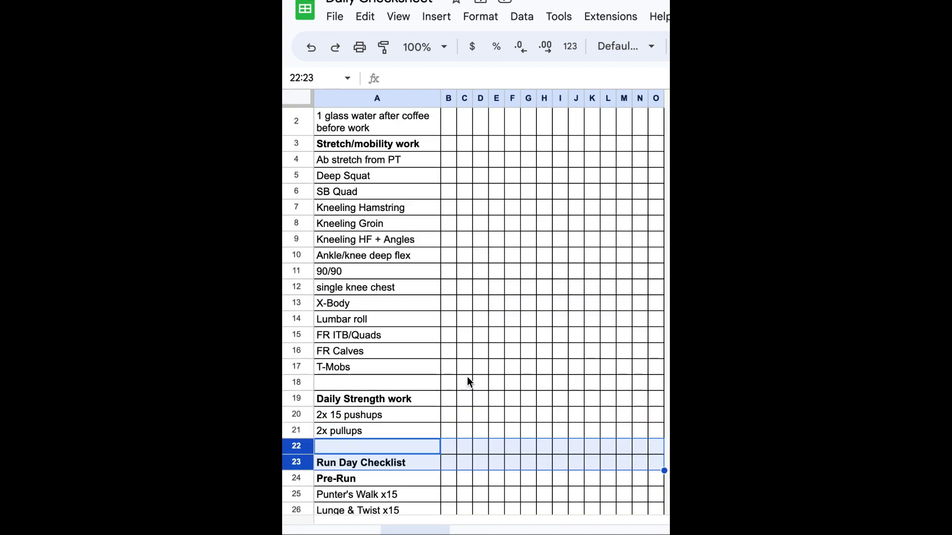
{"action": "scroll", "coordinate": [468, 380], "scroll_direction": "up", "scroll_amount": 1}
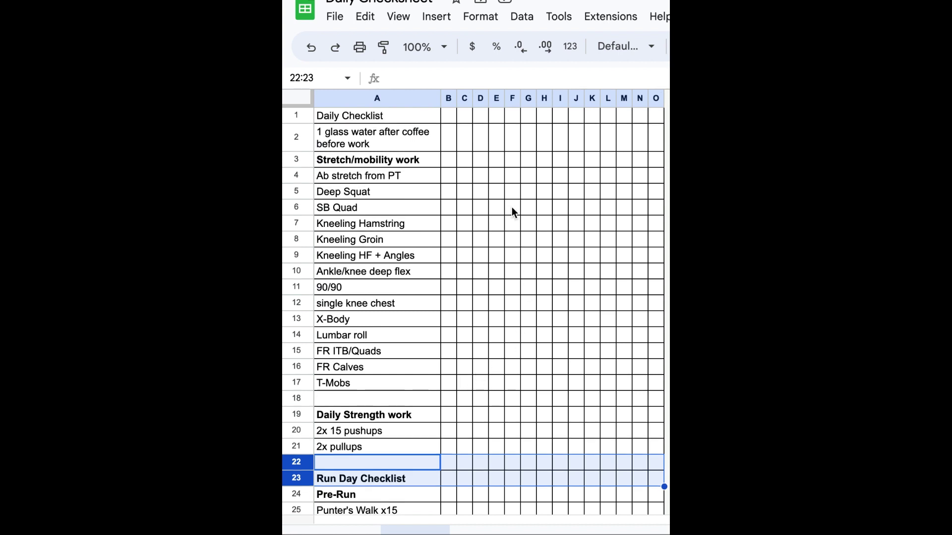